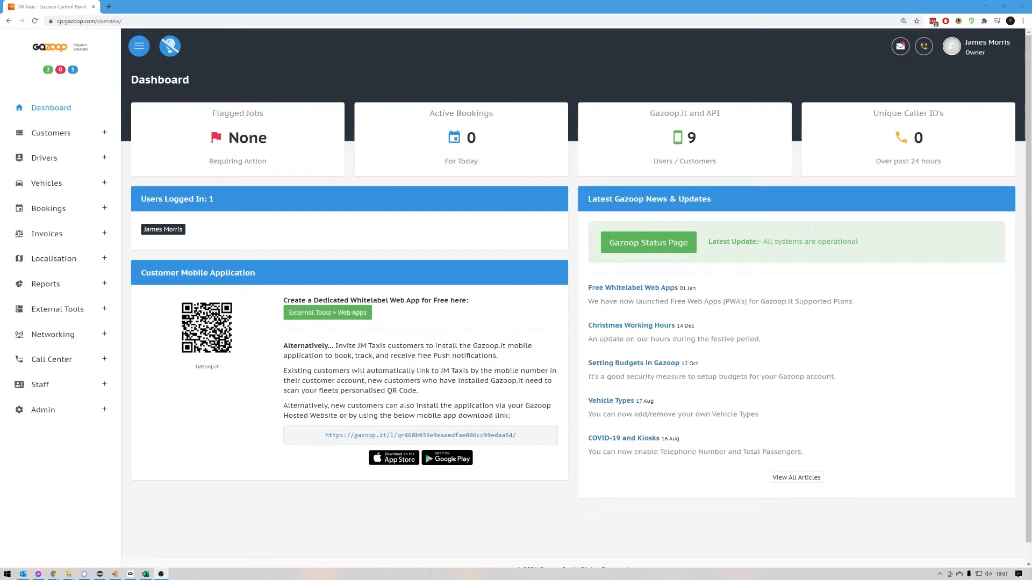
- Open the customer import wizard and review the columns of ExampleImport.csv in Excel before returning to Gazoop
{"action": "left_click", "coordinate": [93, 139]}
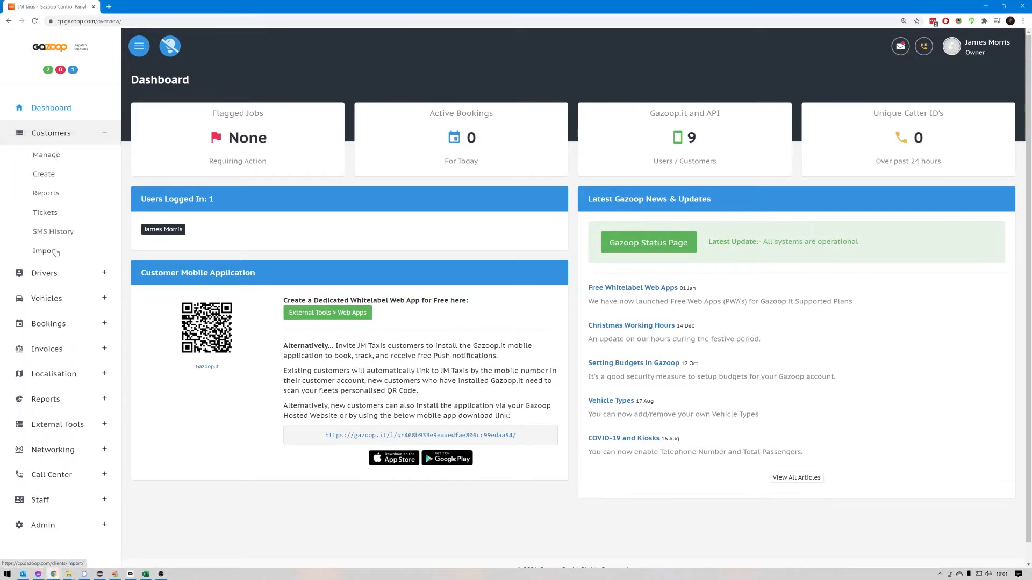
{"action": "left_click", "coordinate": [56, 252]}
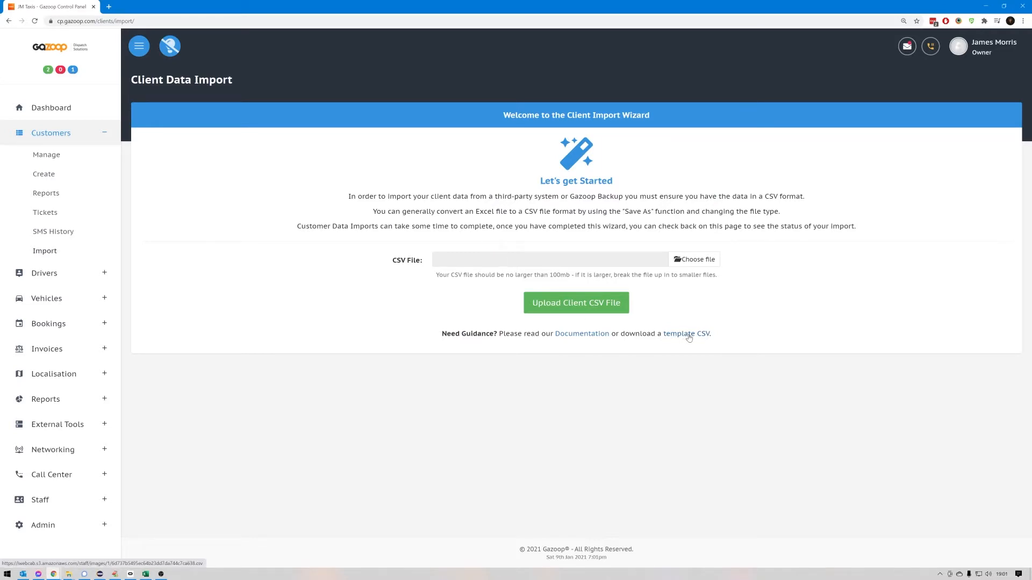
{"action": "left_click", "coordinate": [146, 574]}
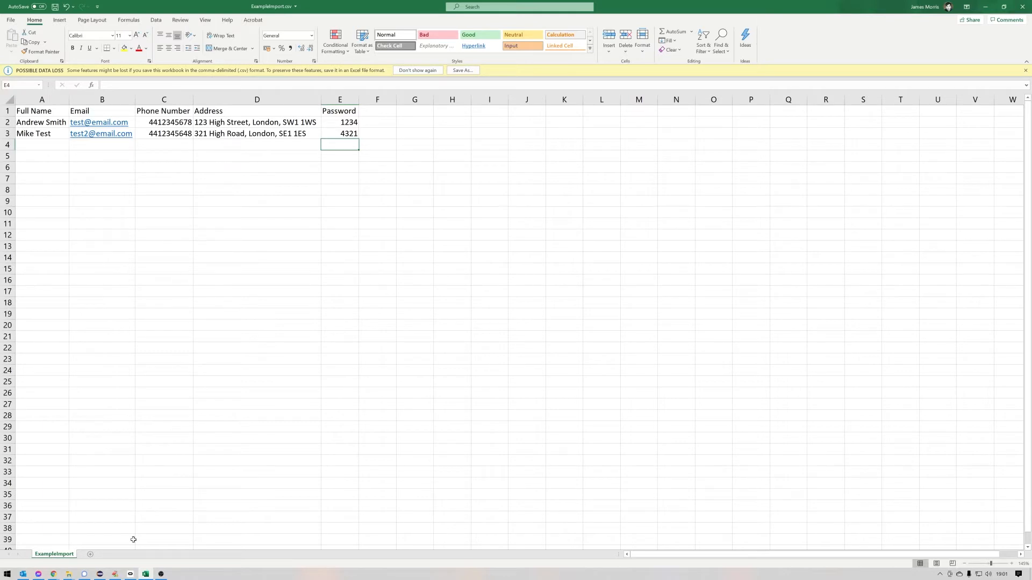
{"action": "left_click", "coordinate": [145, 574]}
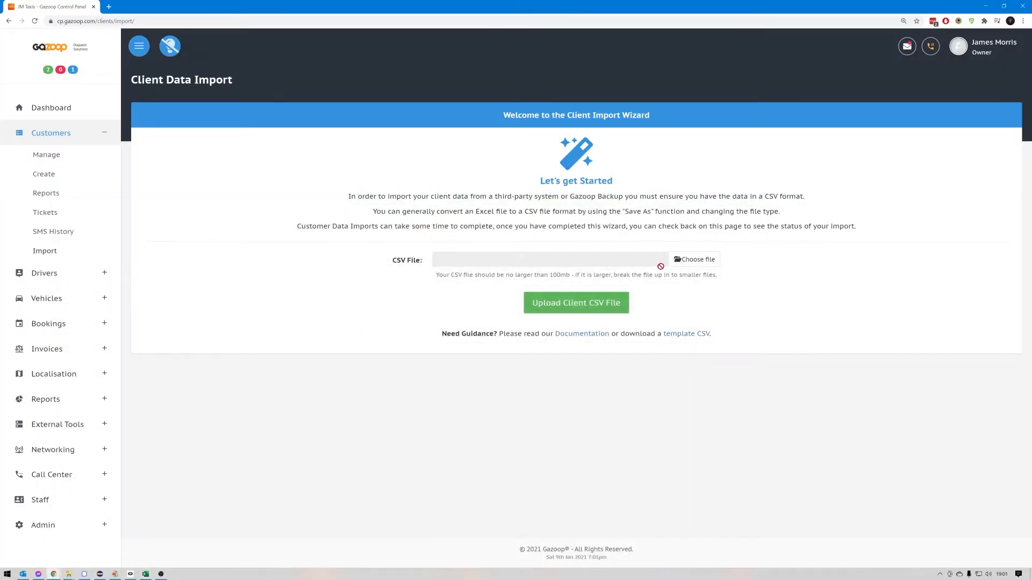
- Choose ExampleImport.csv from the Example Import Clients folder and upload it as the client CSV file
{"action": "left_click", "coordinate": [700, 264]}
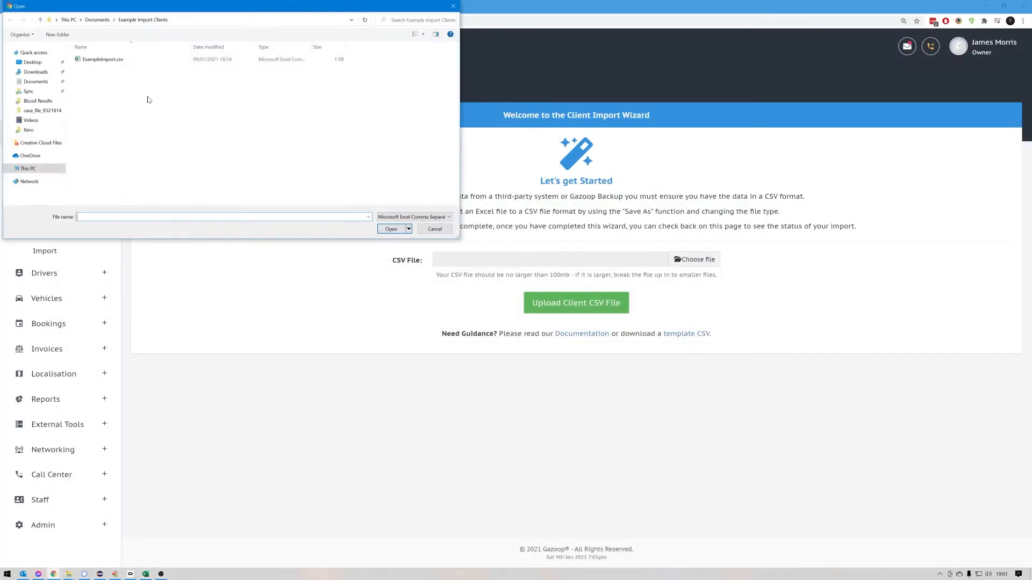
{"action": "double_click", "coordinate": [107, 63]}
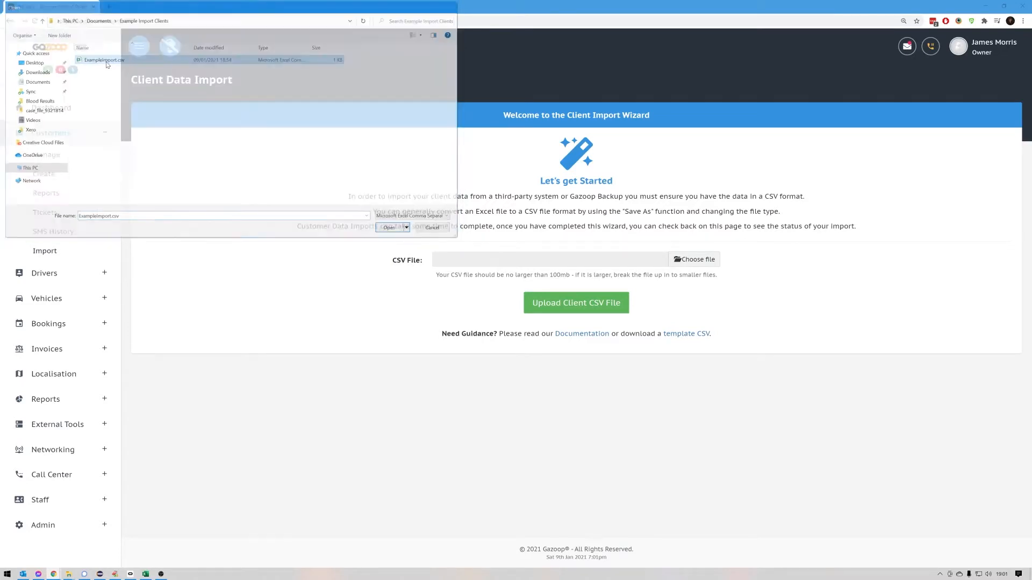
{"action": "left_click", "coordinate": [579, 311]}
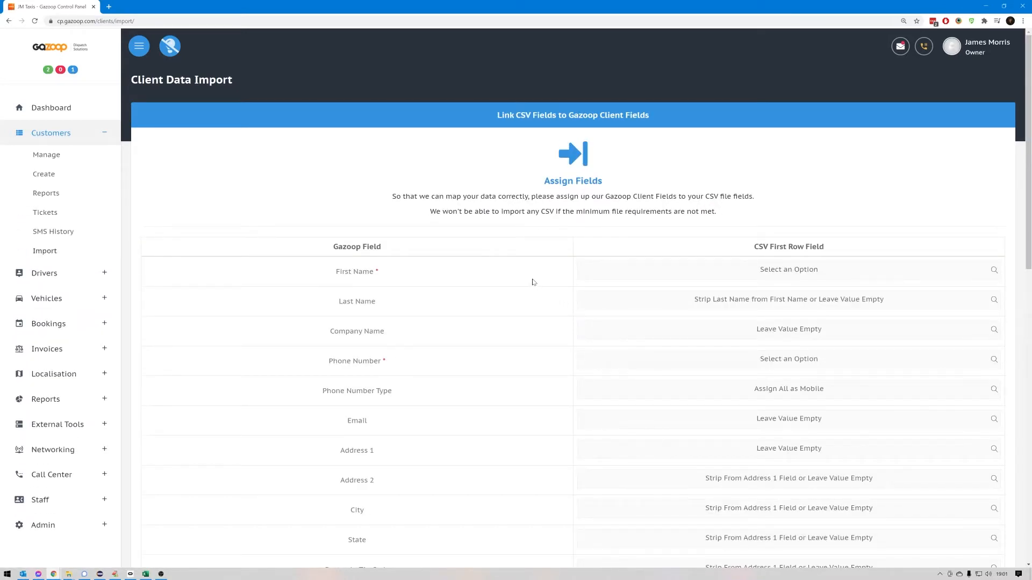
- Map First Name to the Full Name CSV field and set Last Name to Strip Last Name from First Name or Leave Value Empty
{"action": "scroll", "coordinate": [530, 281], "scroll_direction": "down", "scroll_amount": 2}
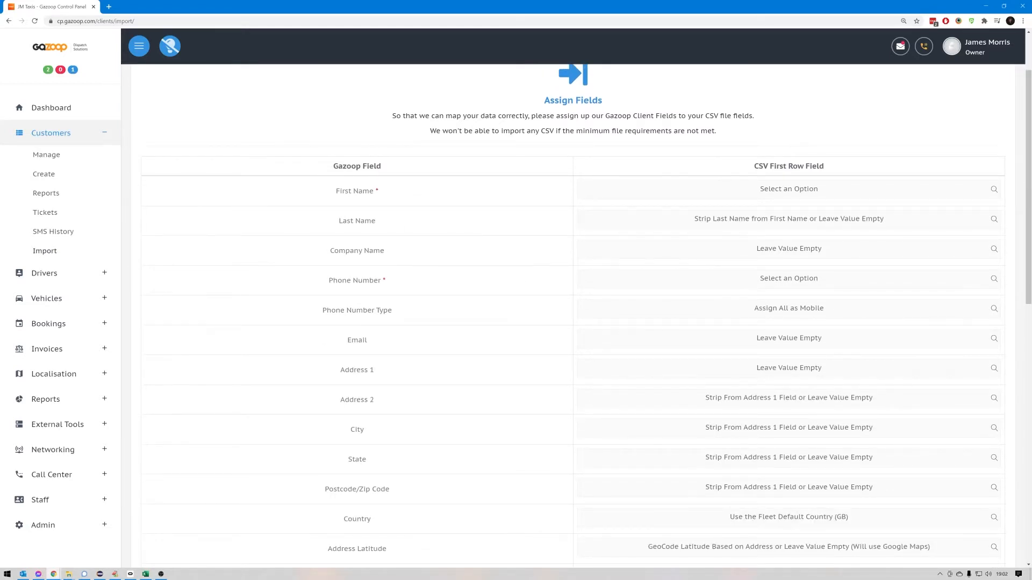
{"action": "left_click", "coordinate": [757, 199]}
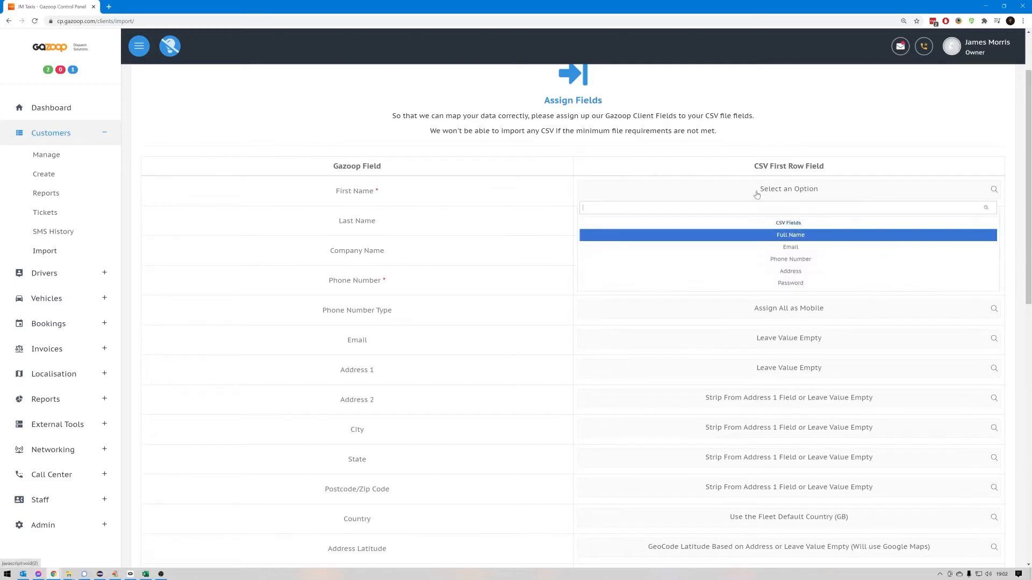
{"action": "left_click", "coordinate": [774, 239]}
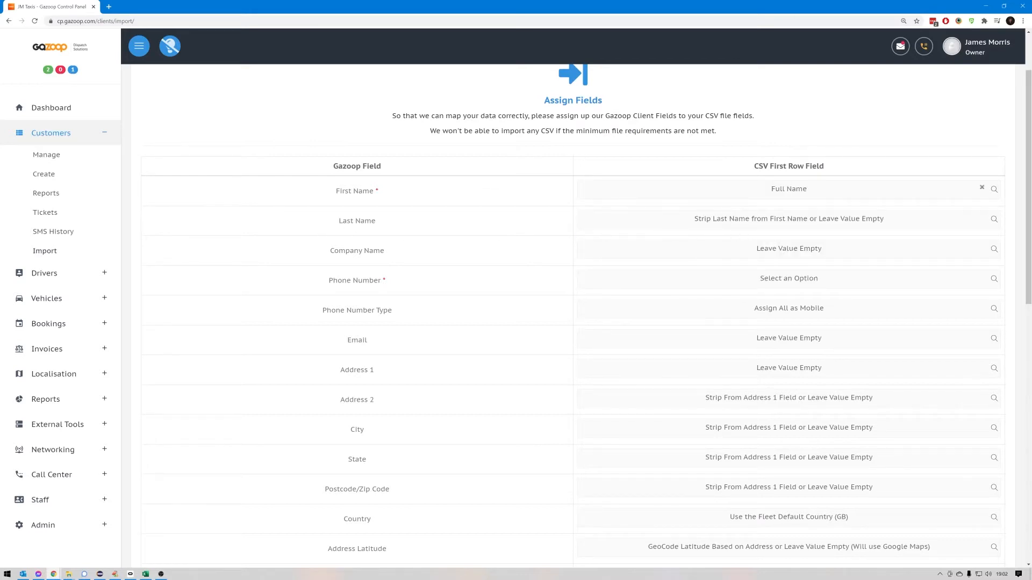
{"action": "left_click", "coordinate": [694, 228]}
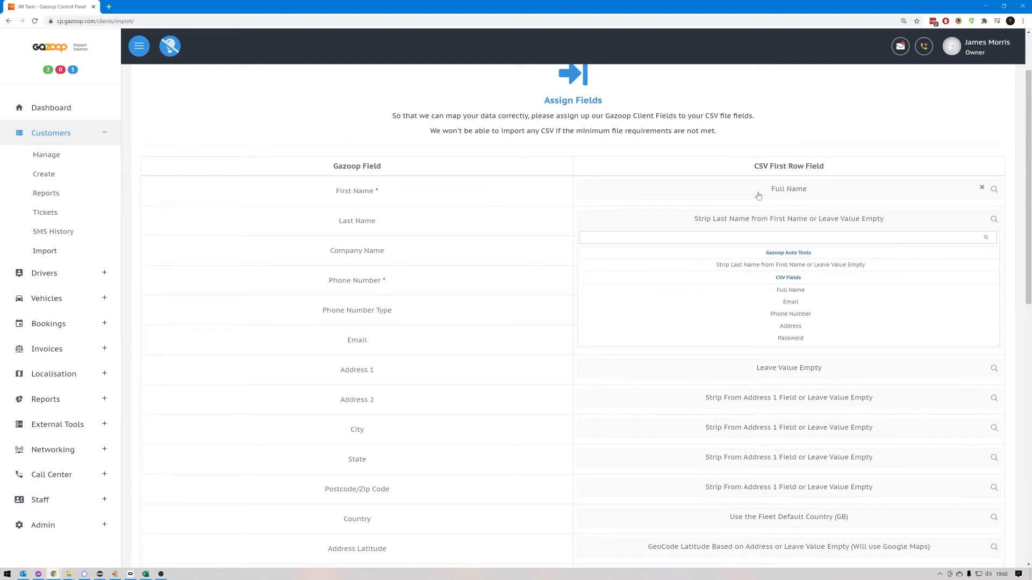
{"action": "left_click", "coordinate": [752, 264]}
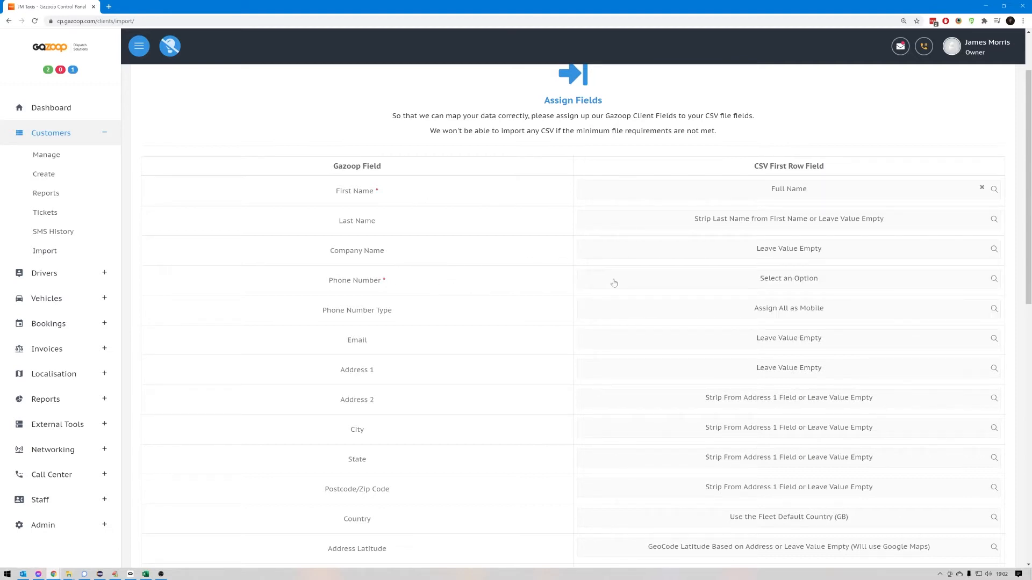
- Map the Phone Number field to the Phone Number CSV column and the Email field to the Email column
{"action": "left_click", "coordinate": [713, 281]}
{"action": "left_click", "coordinate": [747, 349]}
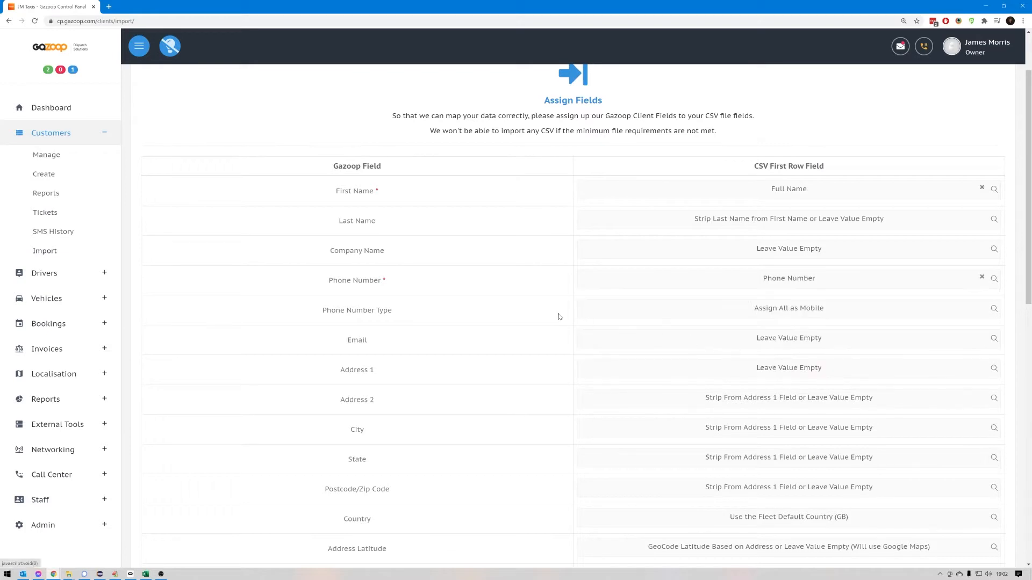
{"action": "scroll", "coordinate": [537, 306], "scroll_direction": "down", "scroll_amount": 2}
{"action": "left_click", "coordinate": [736, 260]}
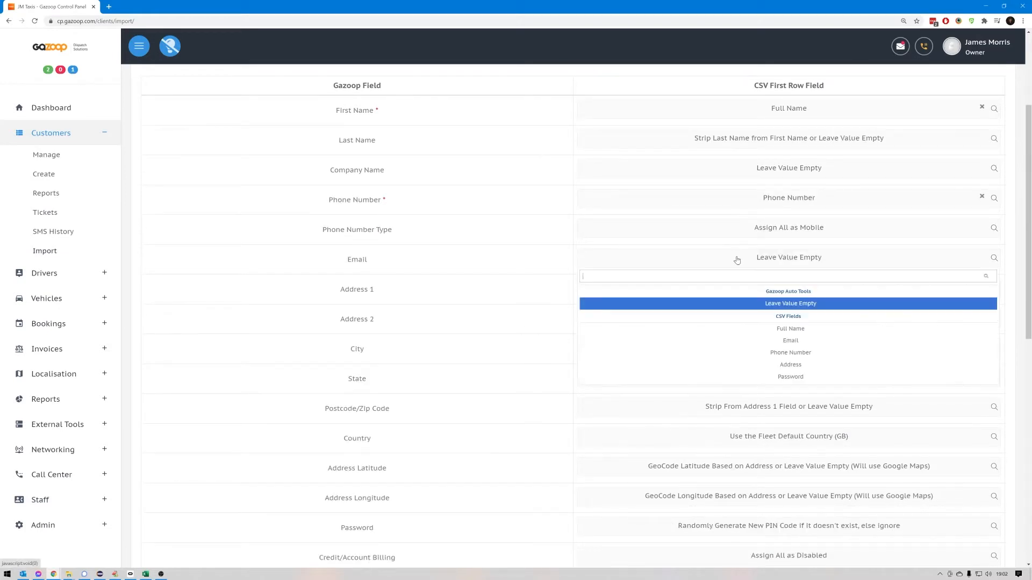
{"action": "left_click", "coordinate": [805, 344]}
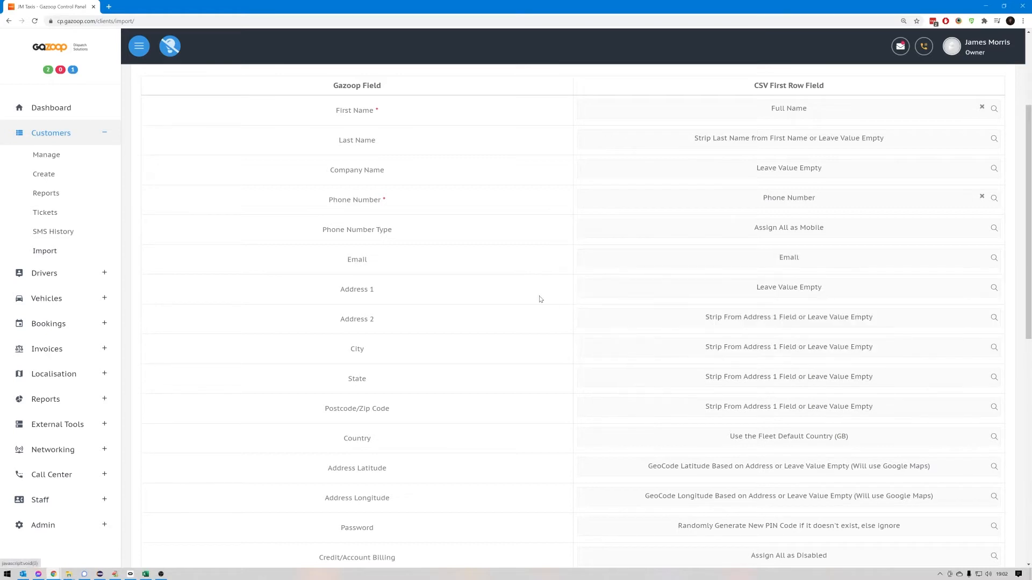
- Map Address 1 to the Address CSV column and the Password field to the Password column
{"action": "left_click", "coordinate": [746, 291]}
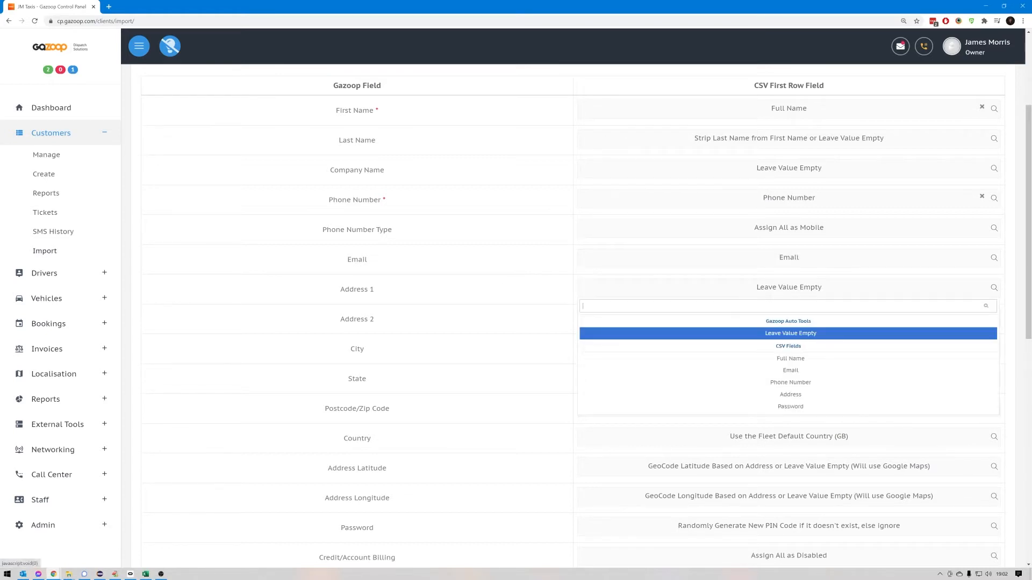
{"action": "left_click", "coordinate": [746, 394]}
{"action": "scroll", "coordinate": [514, 293], "scroll_direction": "down", "scroll_amount": 3}
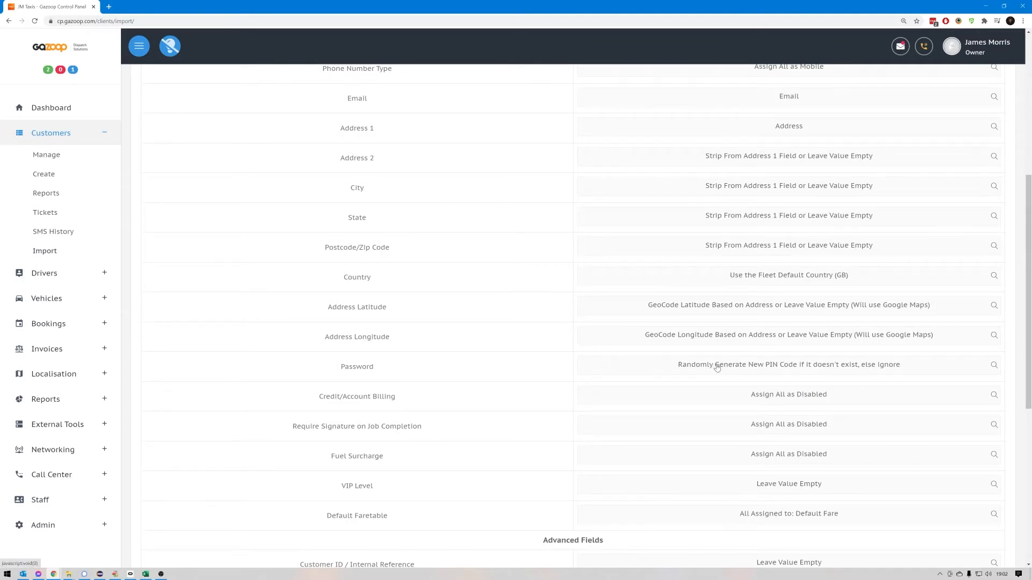
{"action": "left_click", "coordinate": [753, 370]}
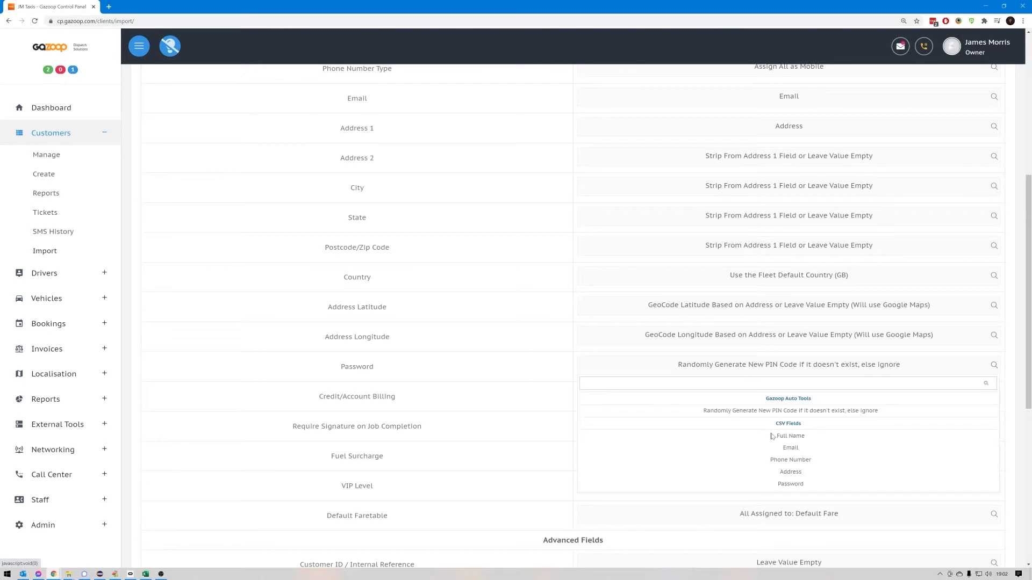
{"action": "left_click", "coordinate": [785, 485]}
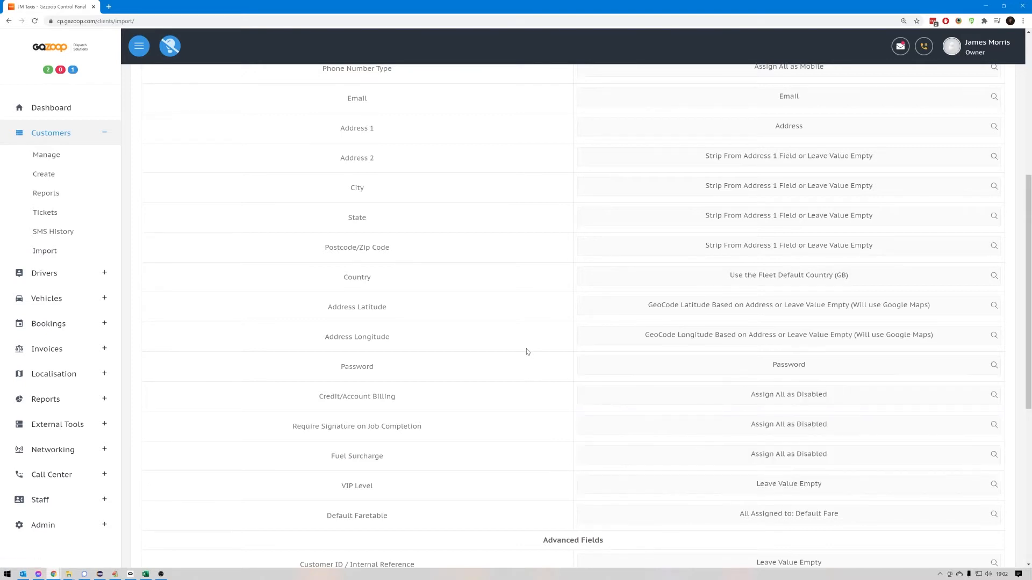
- Set Credit/Account Billing to Assign All as Disabled and Require Signature on Job Completion to Assign All as Enabled
{"action": "scroll", "coordinate": [521, 346], "scroll_direction": "down", "scroll_amount": 2}
{"action": "scroll", "coordinate": [512, 340], "scroll_direction": "down", "scroll_amount": 3}
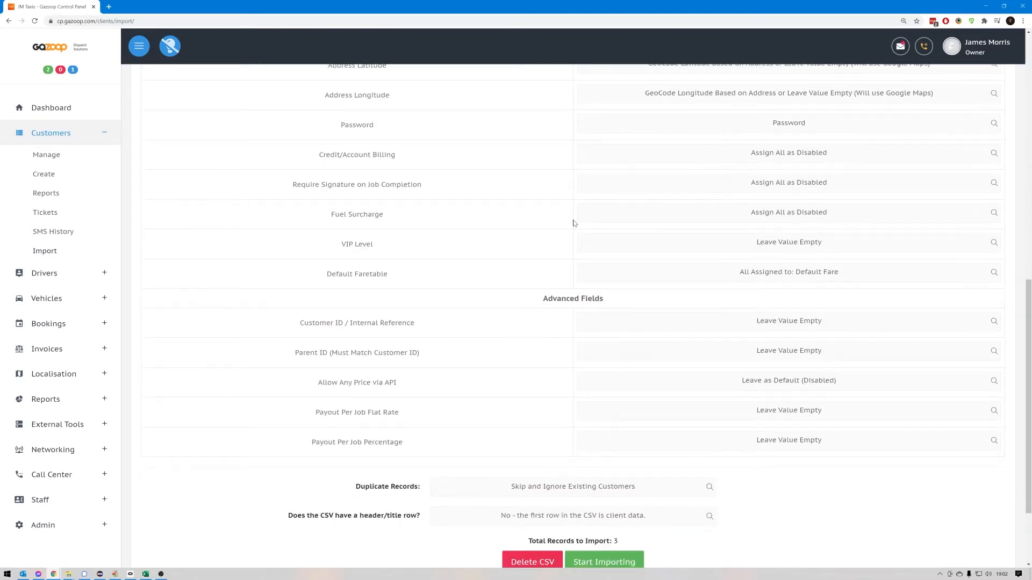
{"action": "scroll", "coordinate": [446, 210], "scroll_direction": "up", "scroll_amount": 2}
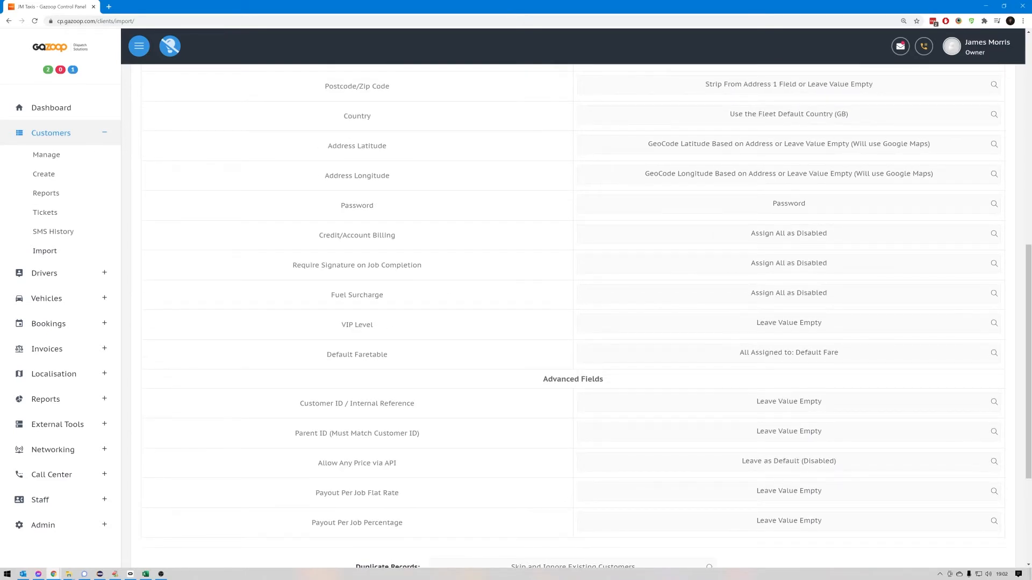
{"action": "left_click", "coordinate": [769, 235]}
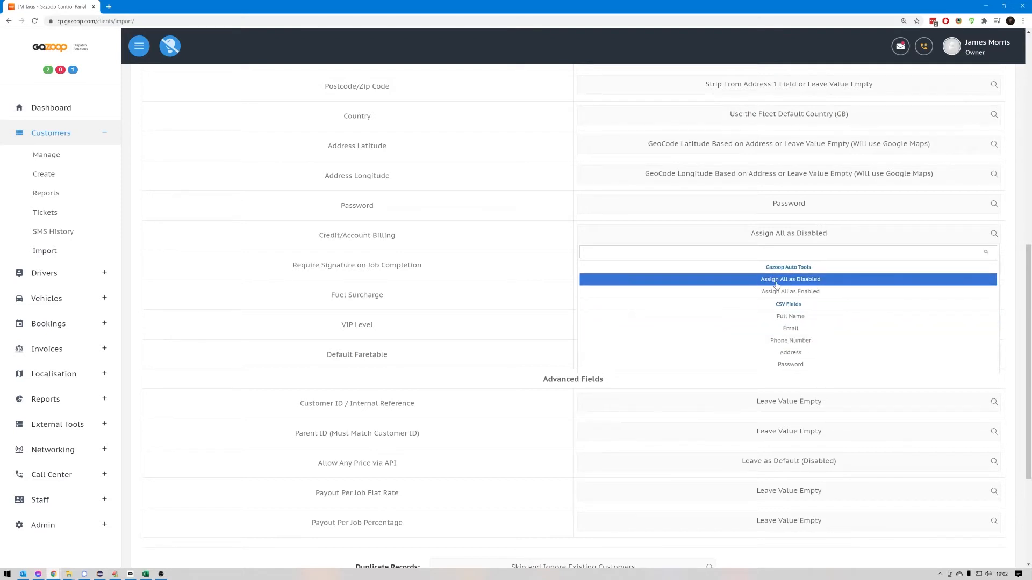
{"action": "left_click", "coordinate": [775, 285]}
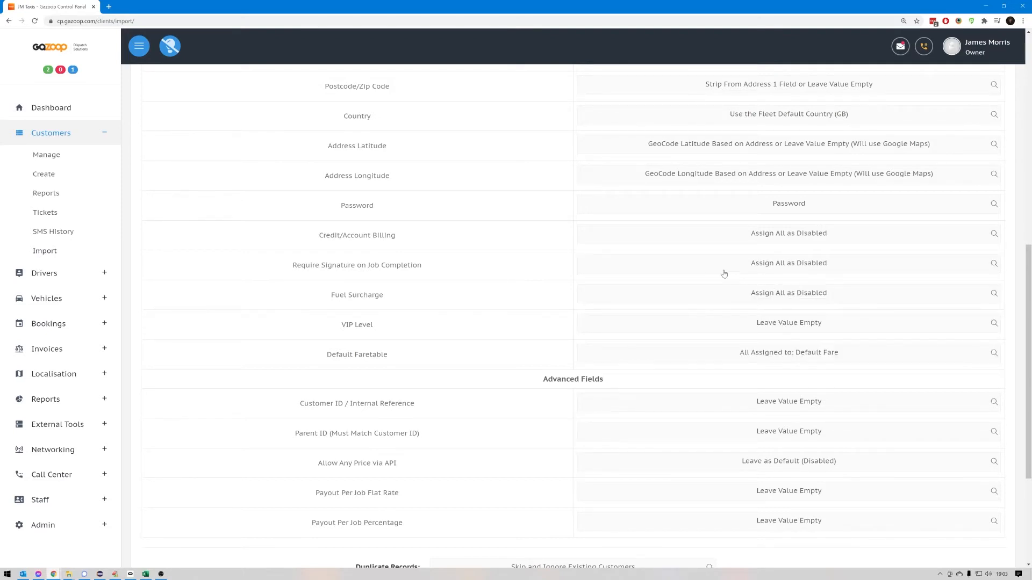
{"action": "left_click", "coordinate": [724, 274]}
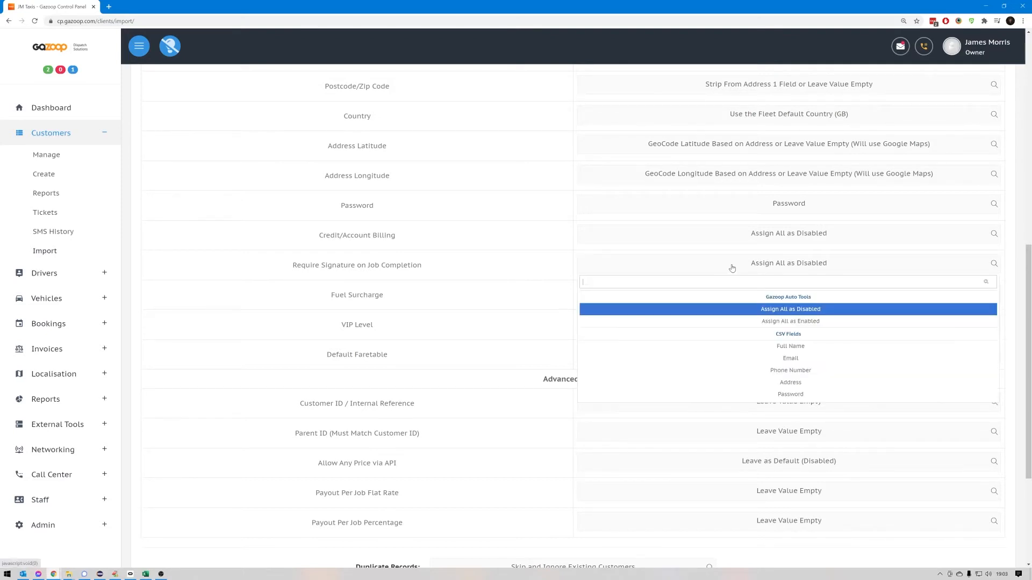
{"action": "left_click", "coordinate": [776, 321]}
- Review the VIP Level choices for the imported customers and select Leave Value Empty
{"action": "scroll", "coordinate": [462, 304], "scroll_direction": "down", "scroll_amount": 2}
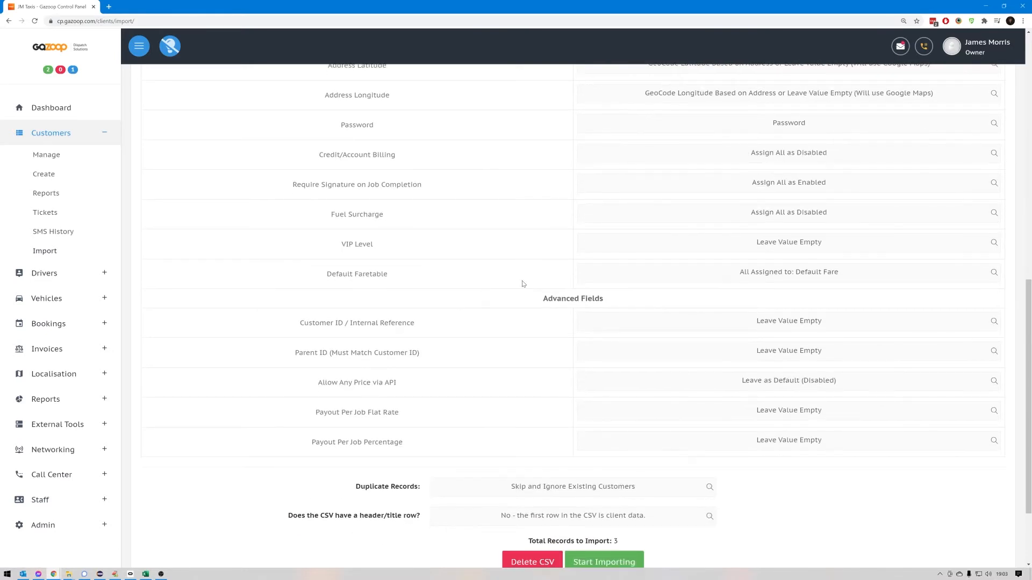
{"action": "left_click", "coordinate": [778, 248]}
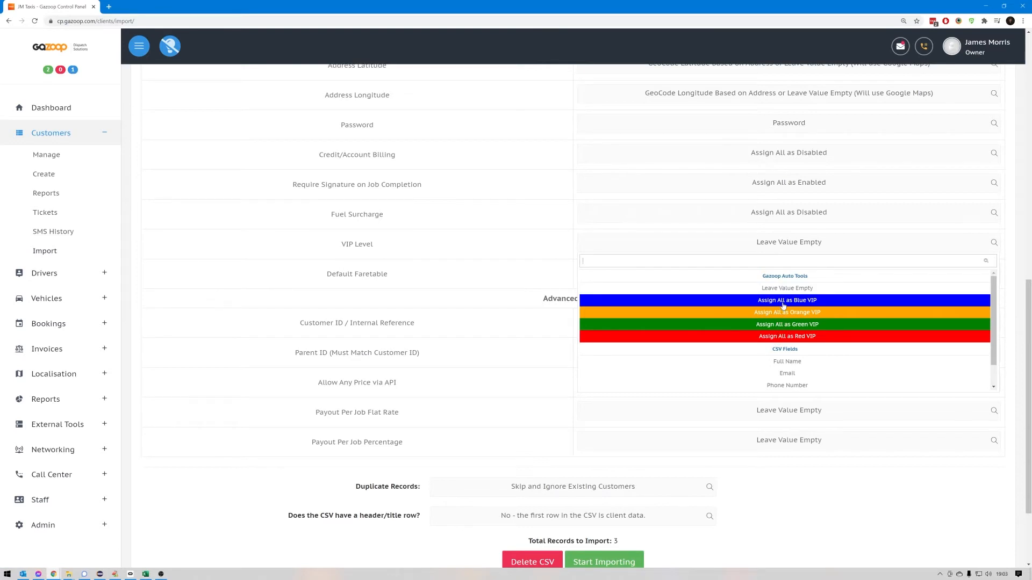
{"action": "scroll", "coordinate": [783, 305], "scroll_direction": "down", "scroll_amount": 4}
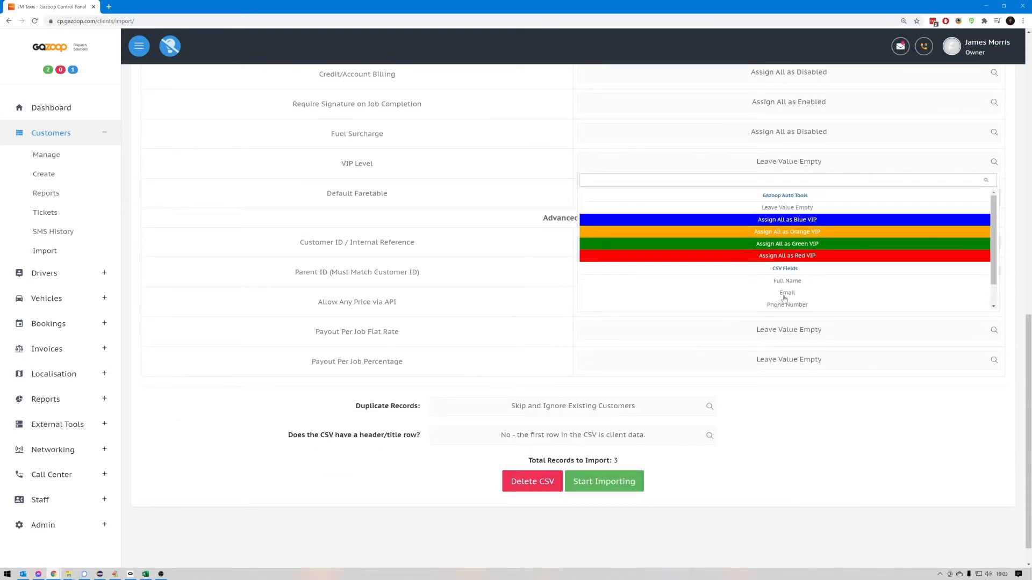
{"action": "left_click", "coordinate": [772, 211]}
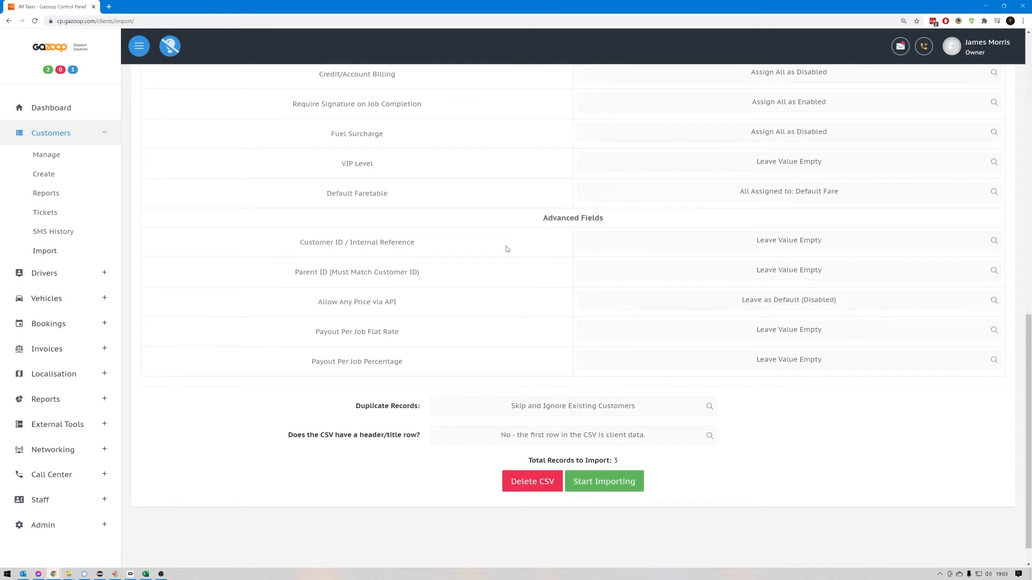
- Set the handling of duplicate records to Skip and Ignore Existing Customers
{"action": "scroll", "coordinate": [515, 247], "scroll_direction": "down", "scroll_amount": 1}
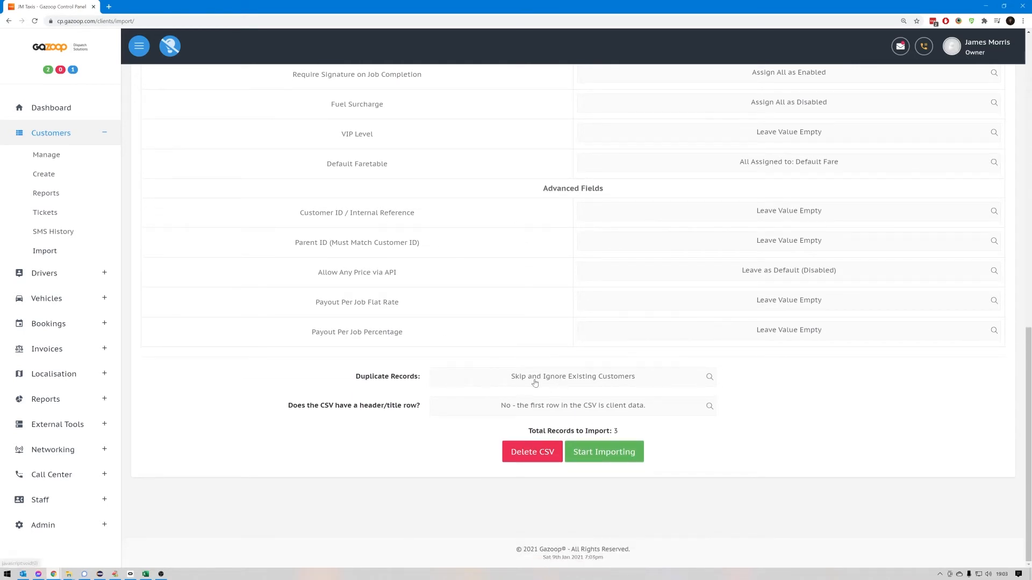
{"action": "left_click", "coordinate": [570, 379]}
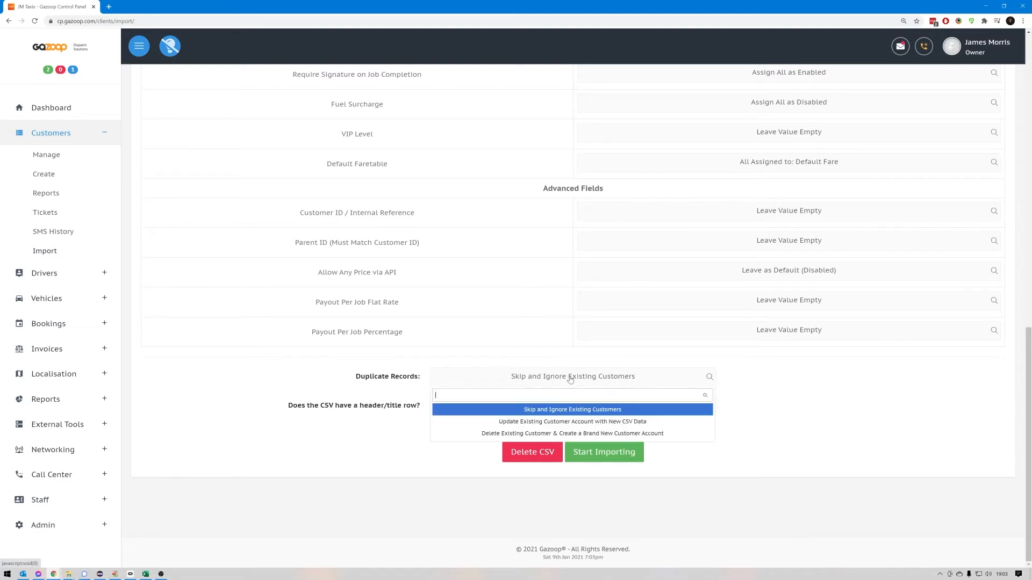
{"action": "left_click", "coordinate": [579, 410]}
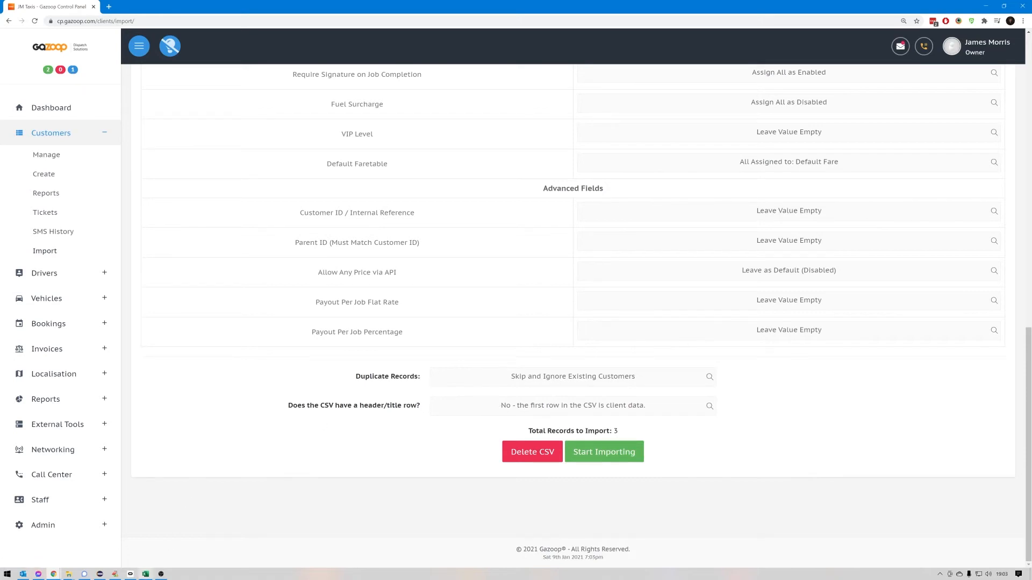
- Check the header row of ExampleImport.csv in Excel, then mark the CSV in Gazoop as containing a header/title row
{"action": "left_click", "coordinate": [145, 574]}
{"action": "left_click_drag", "start_coordinate": [45, 113], "coordinate": [339, 112]}
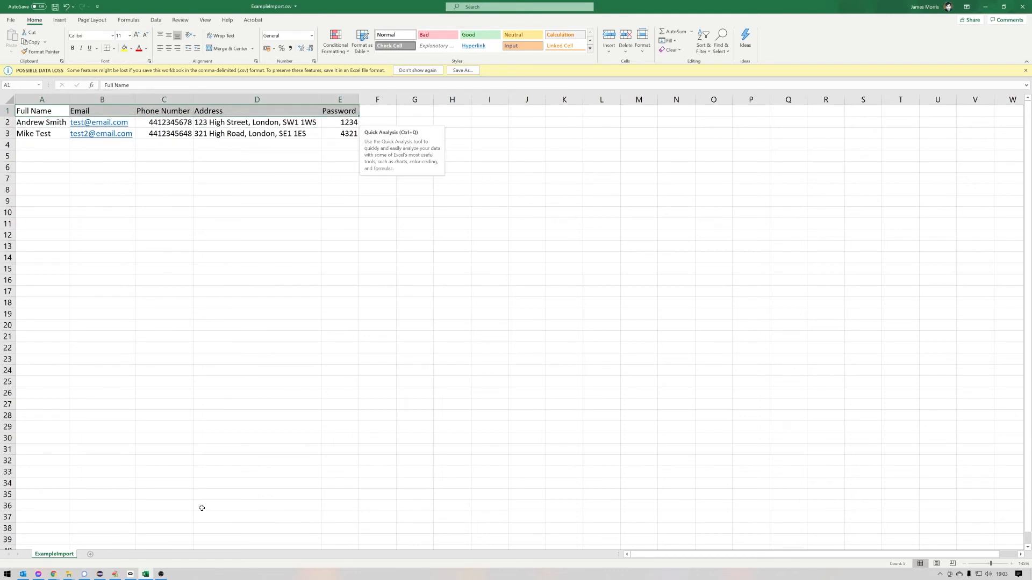
{"action": "left_click", "coordinate": [160, 574]}
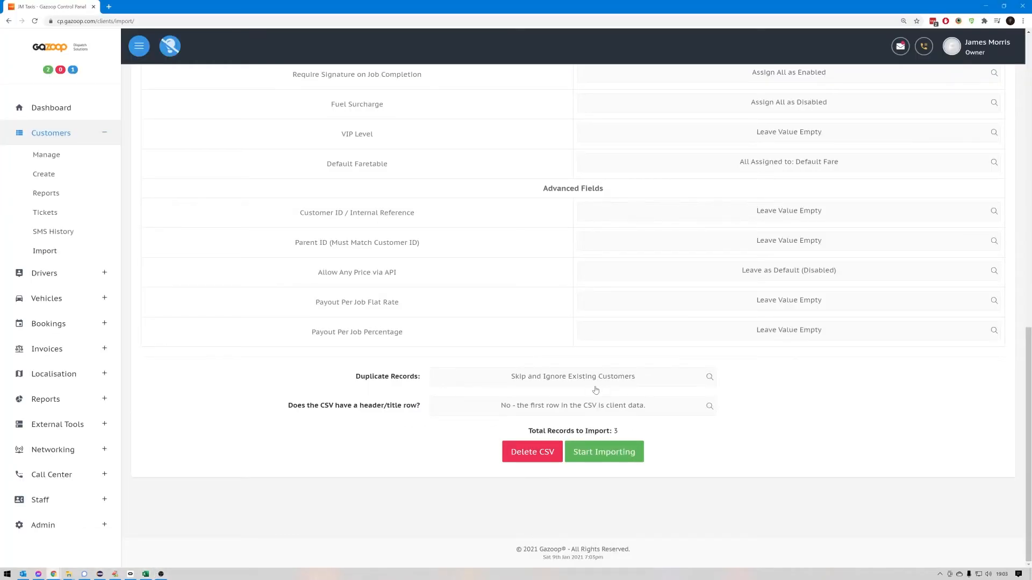
{"action": "left_click", "coordinate": [607, 412]}
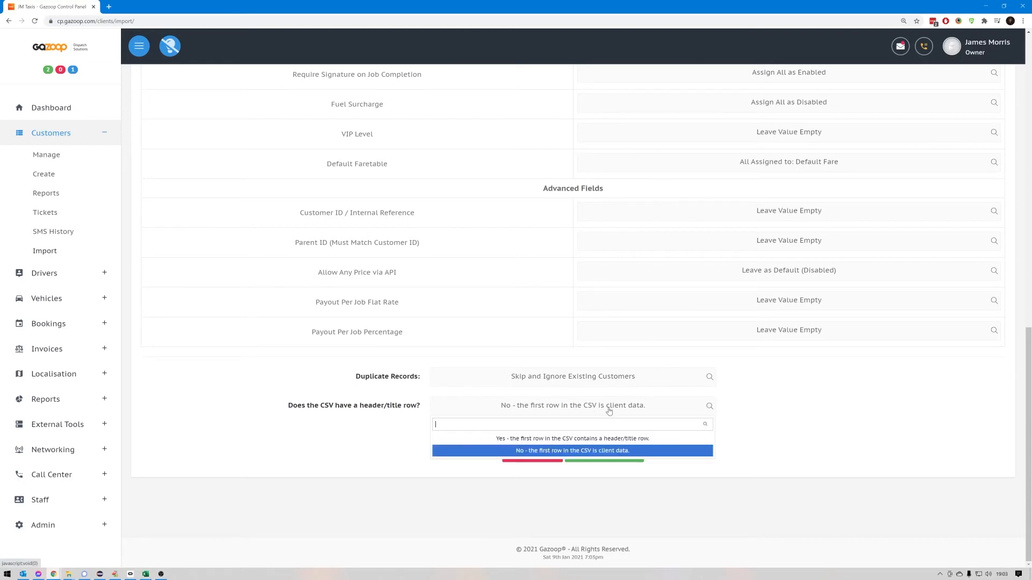
{"action": "left_click", "coordinate": [581, 439]}
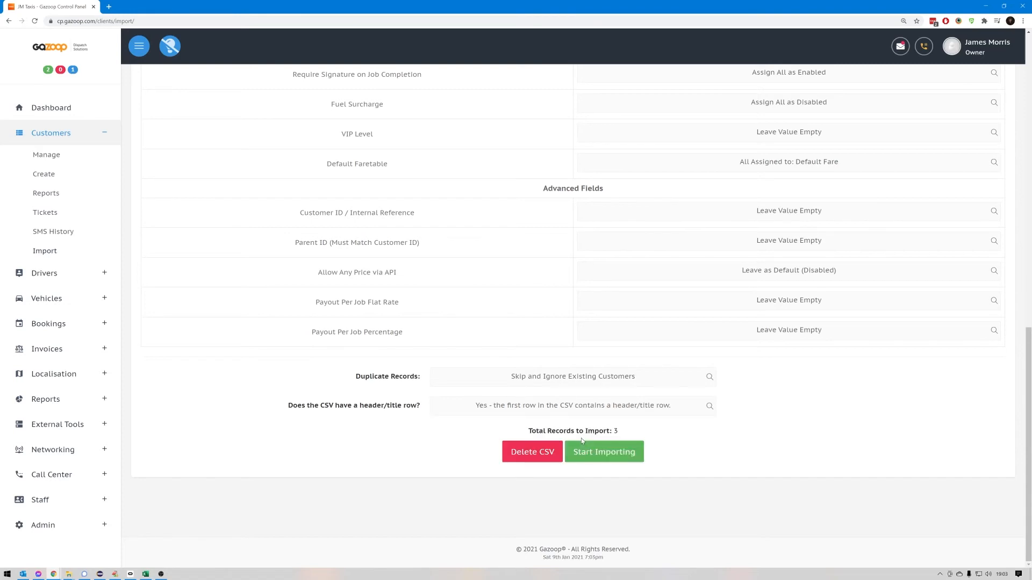
- Start importing the customer records from the CSV and refresh the client data import's status
{"action": "left_click", "coordinate": [611, 457]}
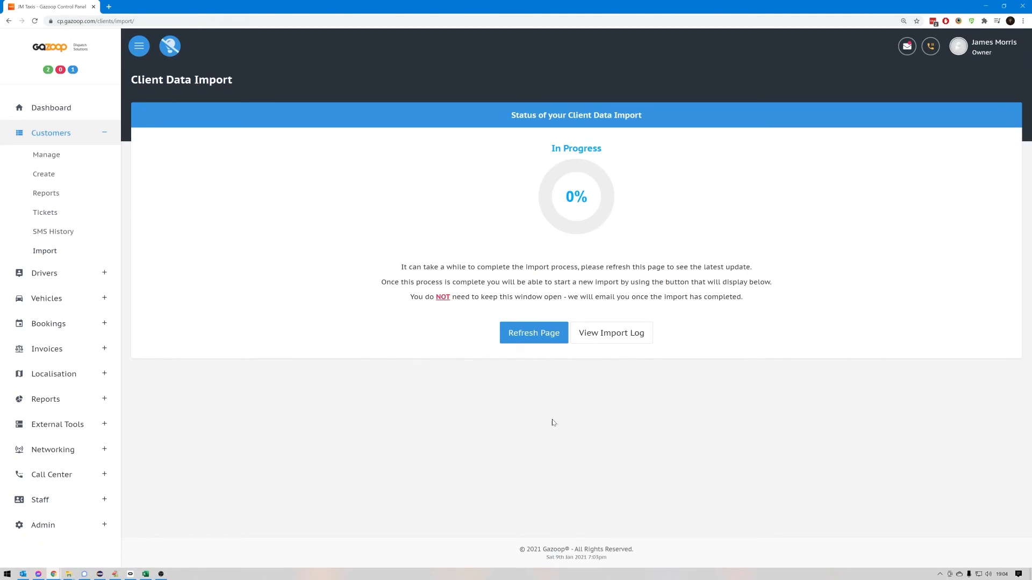
{"action": "left_click", "coordinate": [534, 334]}
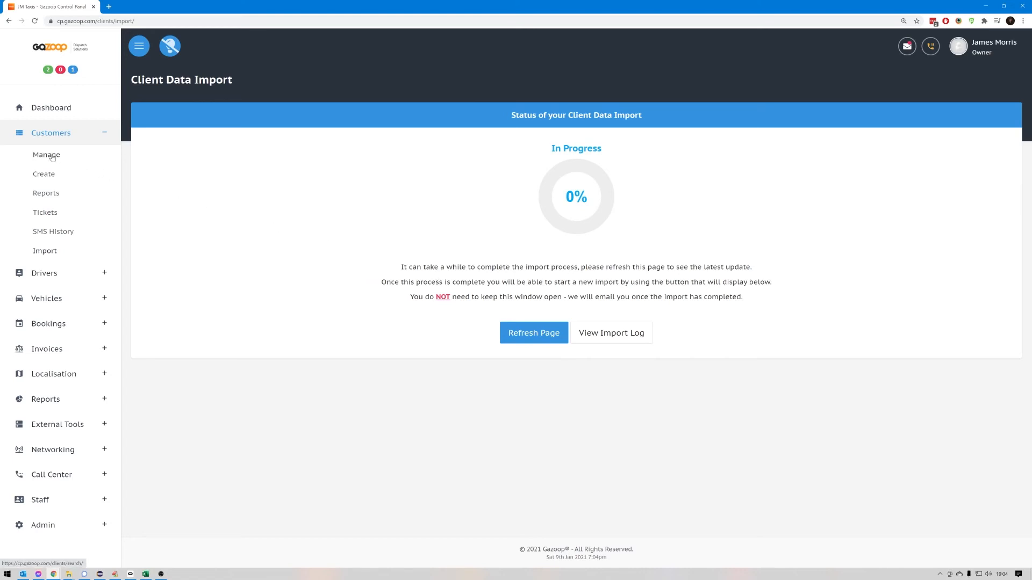
{"action": "left_click", "coordinate": [521, 337]}
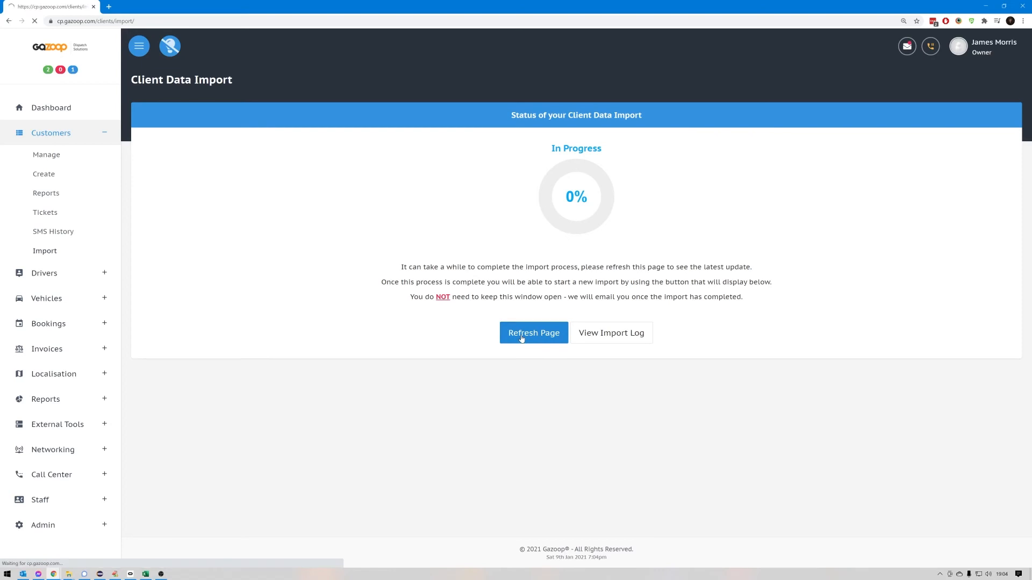
- Check the log of the running client data import, then return to the import status and refresh it
{"action": "left_click", "coordinate": [613, 338]}
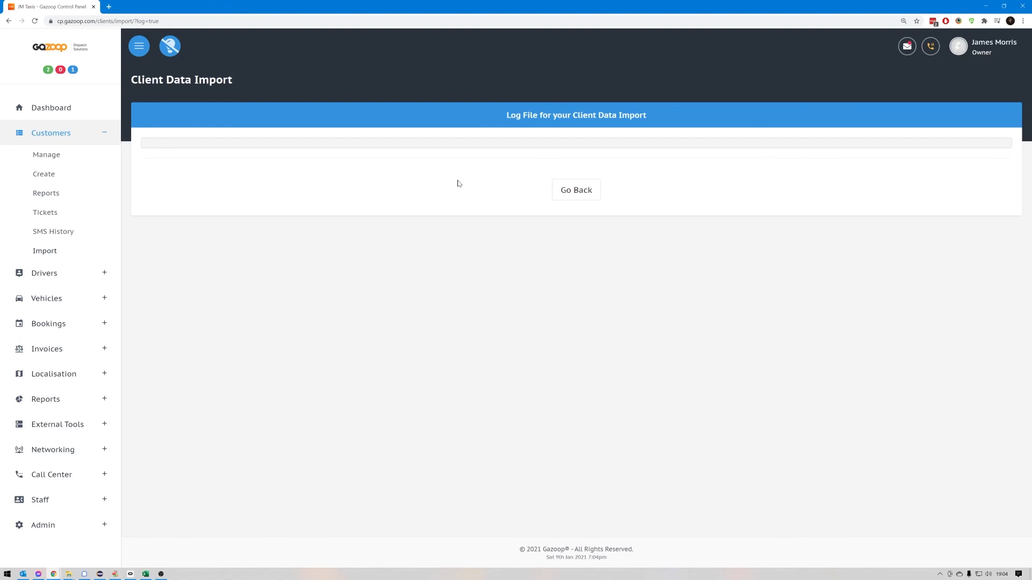
{"action": "left_click", "coordinate": [575, 195]}
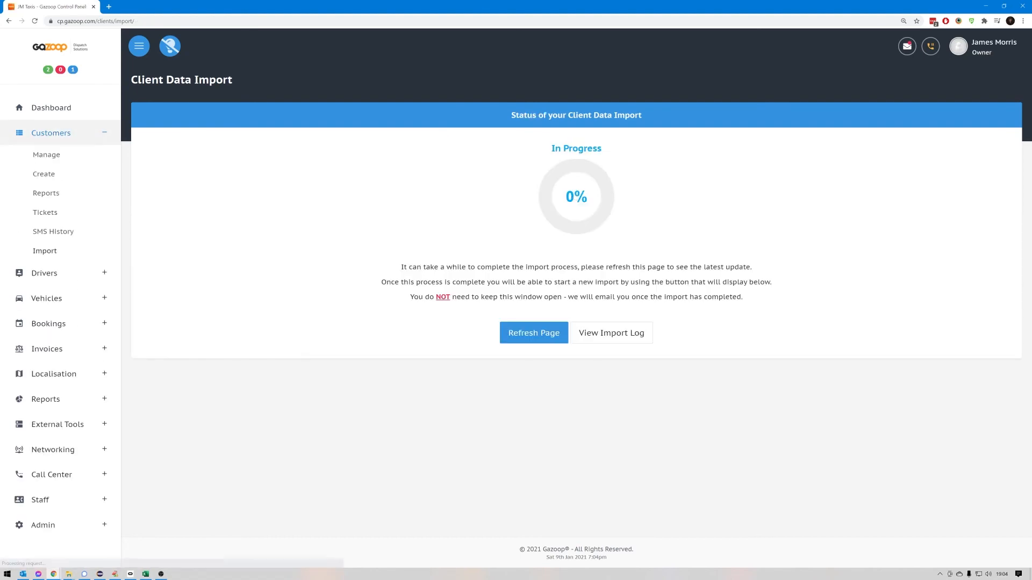
{"action": "left_click", "coordinate": [539, 334]}
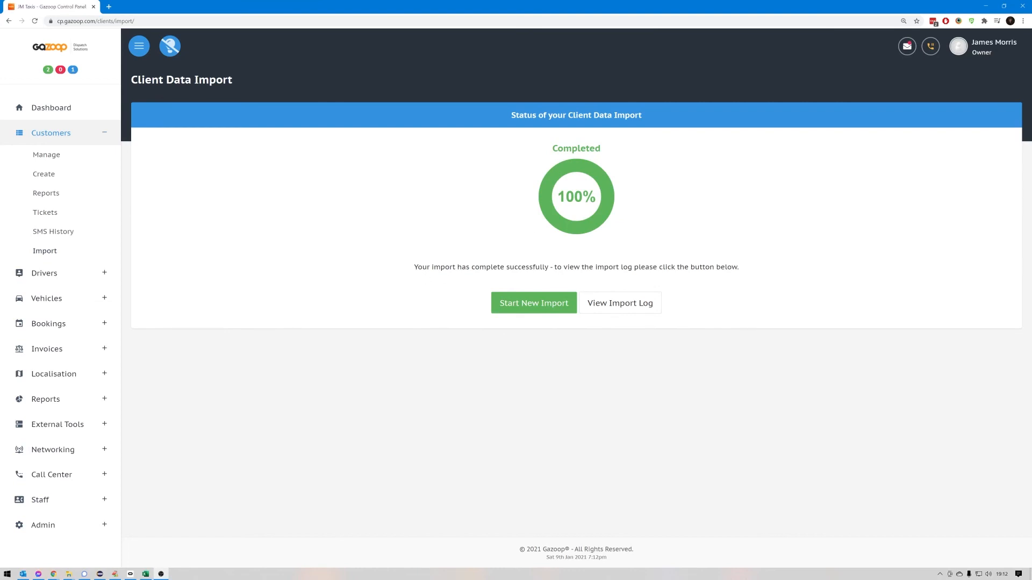
- Review the completed import's log, then return to the status page and begin a new client data import
{"action": "left_click", "coordinate": [648, 304]}
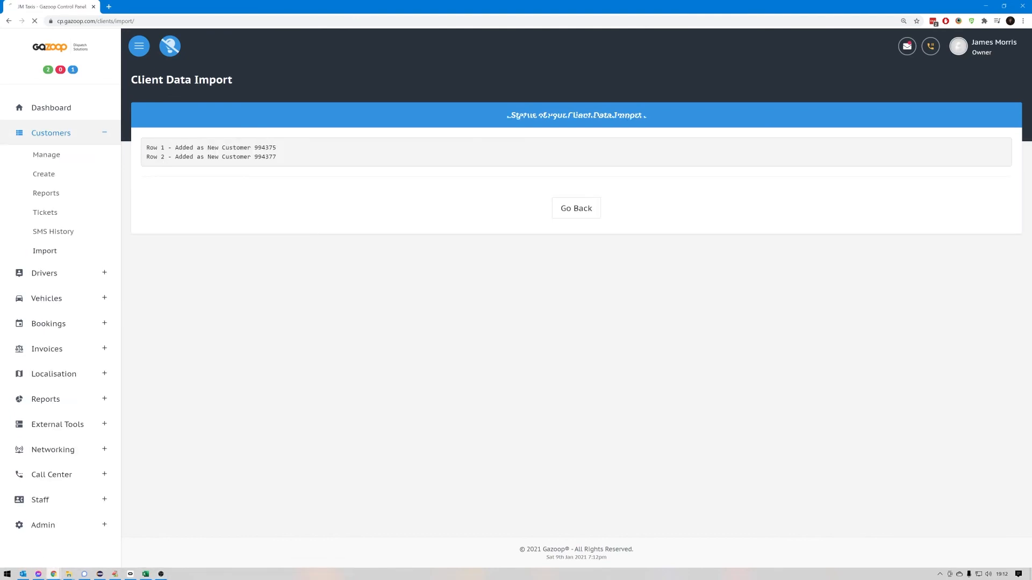
{"action": "left_click", "coordinate": [576, 208]}
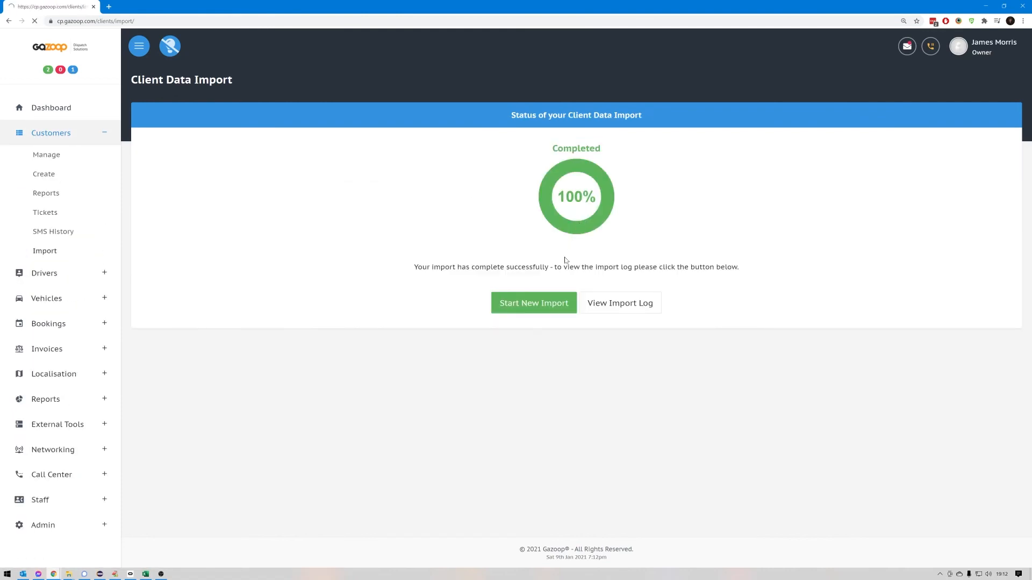
{"action": "left_click", "coordinate": [530, 310]}
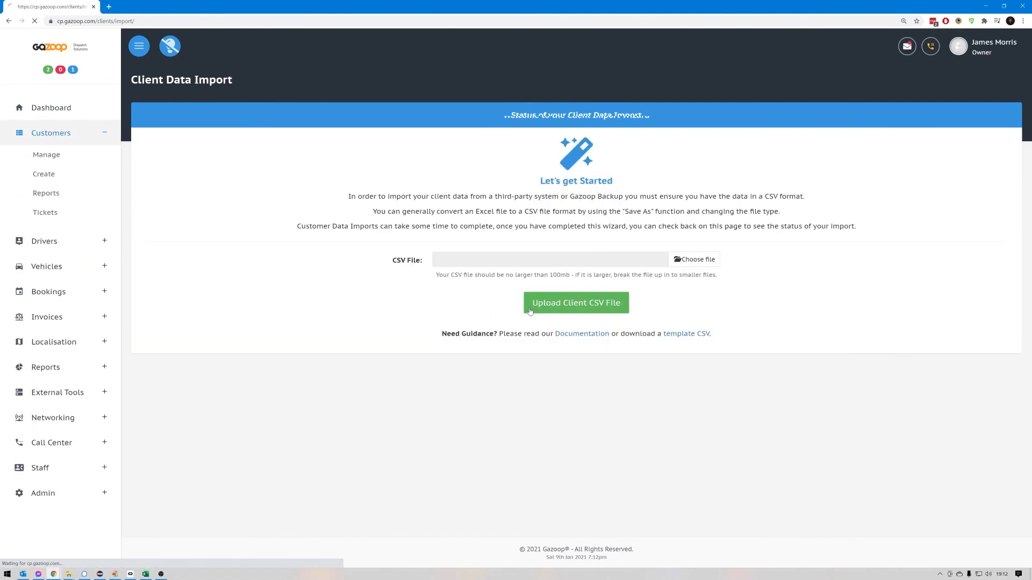